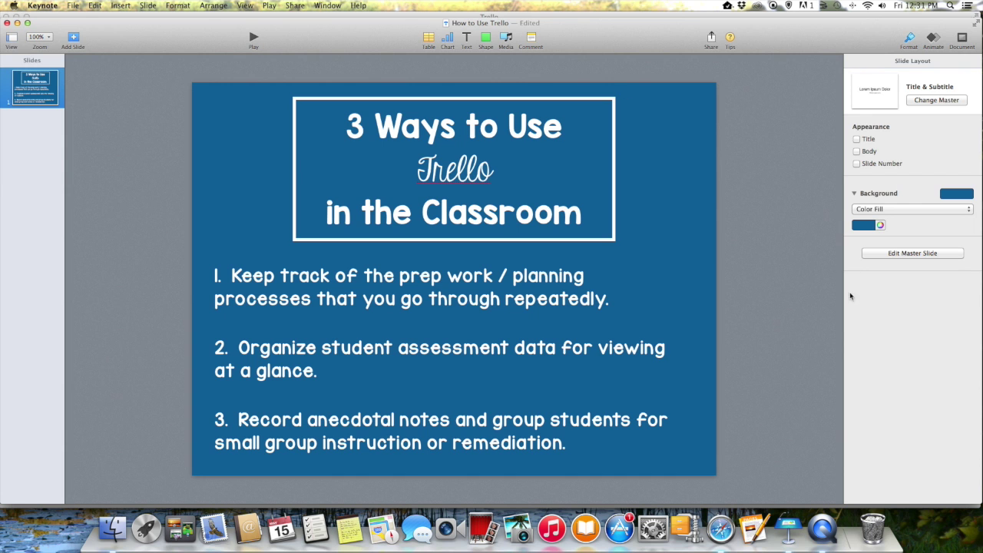
- Switch to Trello in Safari, look at the Welcome Board and return to the boards overview
left_click(713, 542)
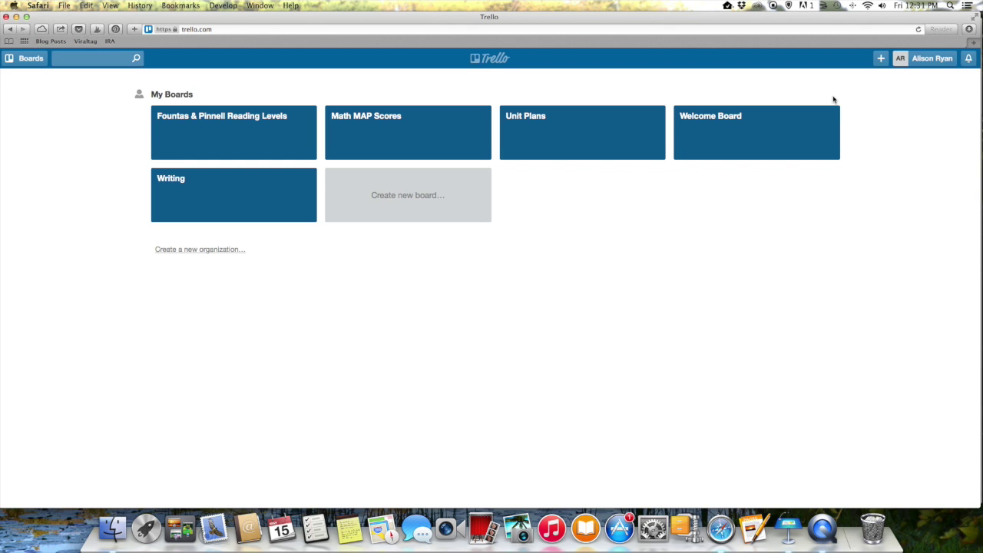
left_click(781, 129)
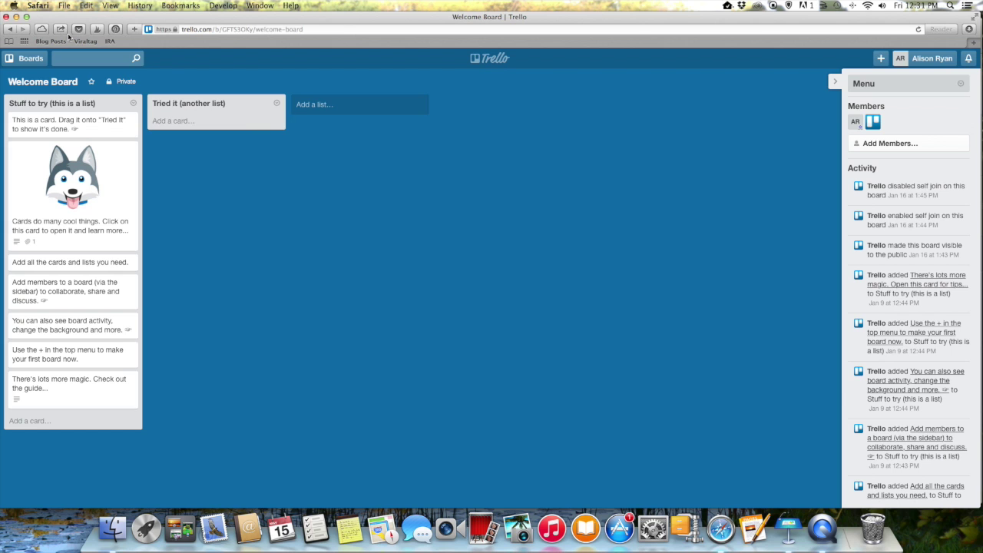
left_click(29, 58)
left_click(483, 58)
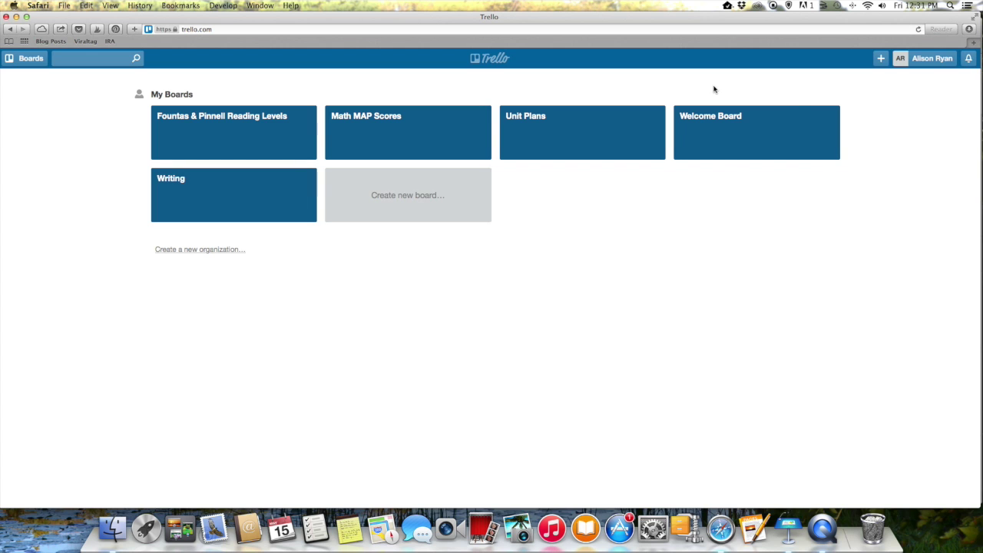
- On the Unit Plans board, move the States of Matter Unit card through Align Unit to Standards and Check Out Books to Write Lesson Plans
left_click(625, 128)
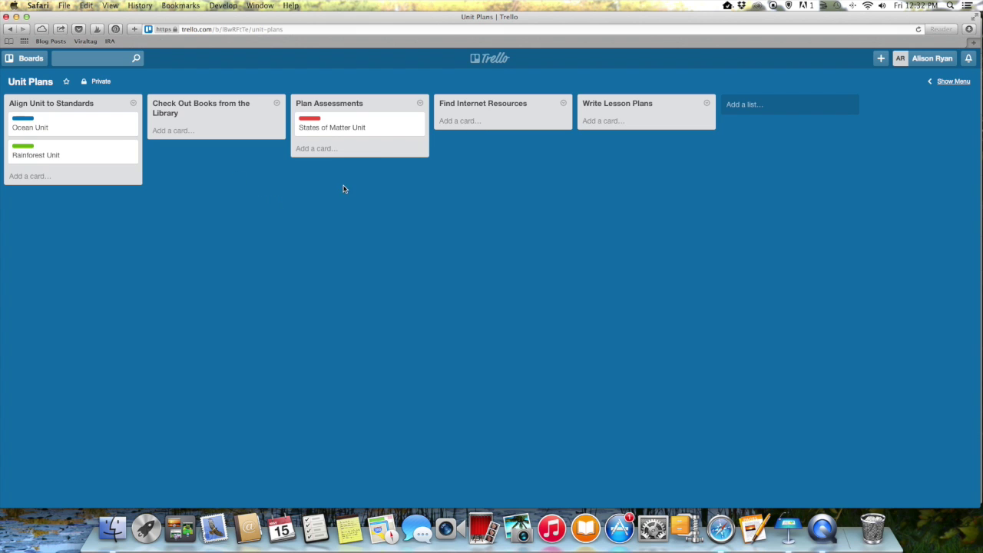
left_click_drag(369, 128, 81, 156)
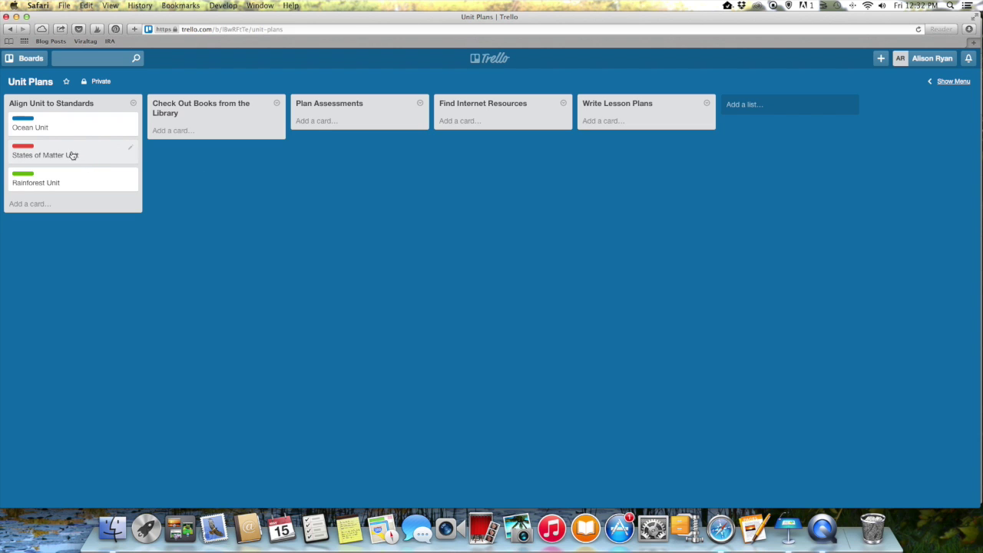
left_click_drag(69, 153, 216, 142)
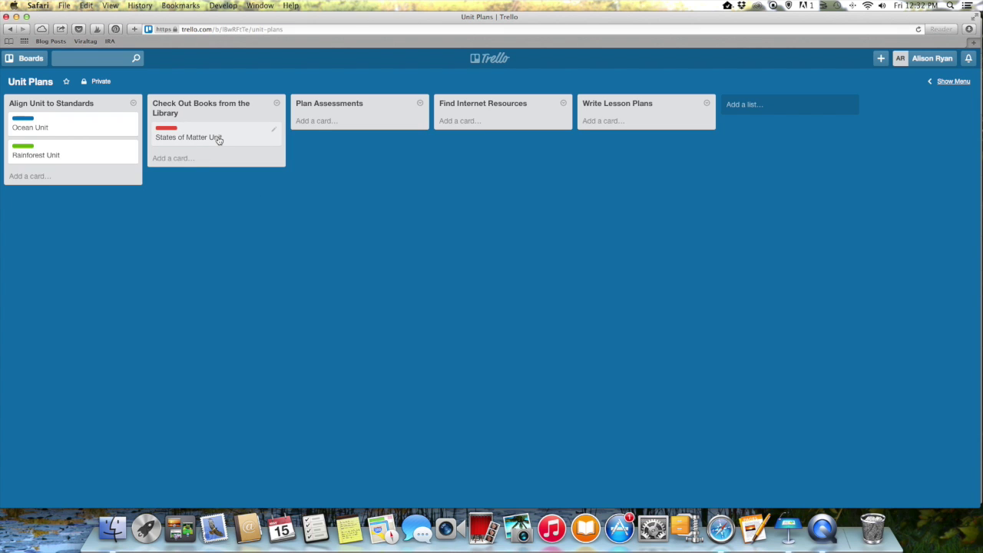
mouse_move(218, 139)
left_mouse_down()
mouse_move(272, 180)
mouse_move(364, 147)
mouse_move(362, 128)
mouse_move(618, 131)
left_mouse_up()
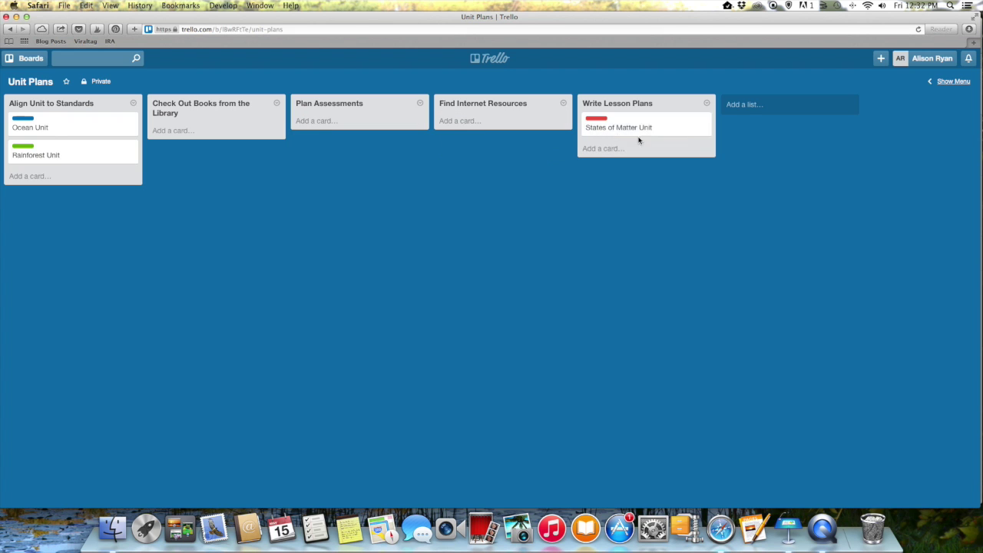
- Archive the States of Matter Unit card in the Write Lesson Plans list and return to the boards overview
left_click(705, 123)
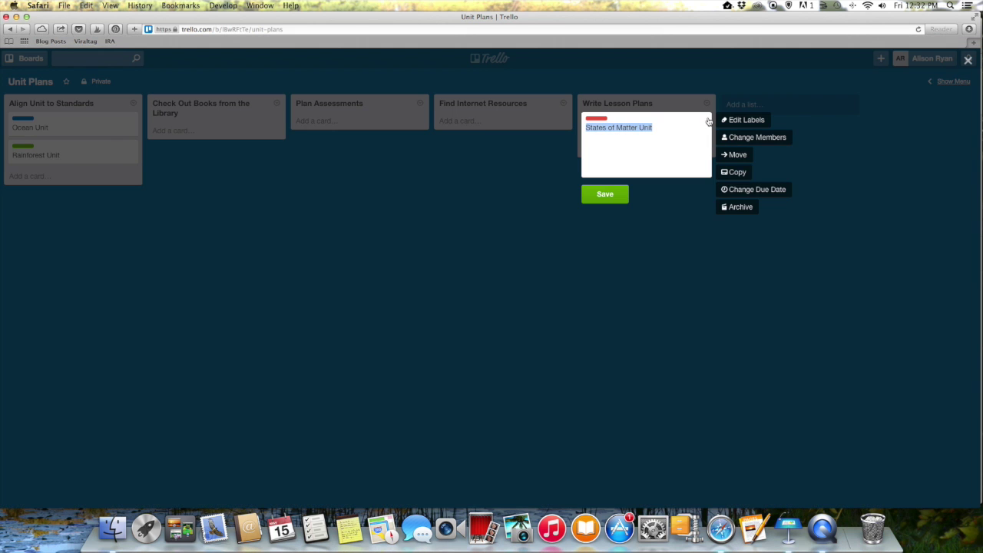
left_click(740, 207)
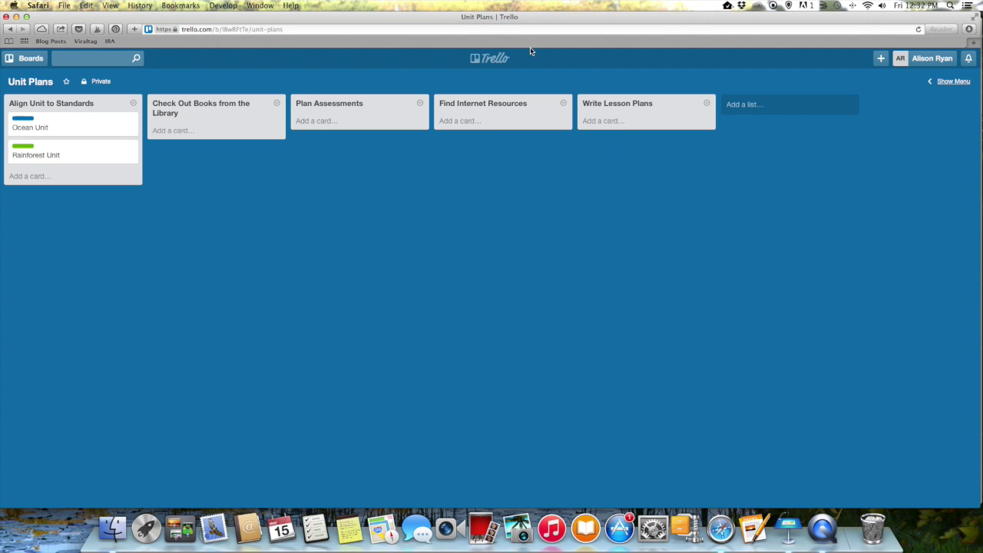
left_click(500, 60)
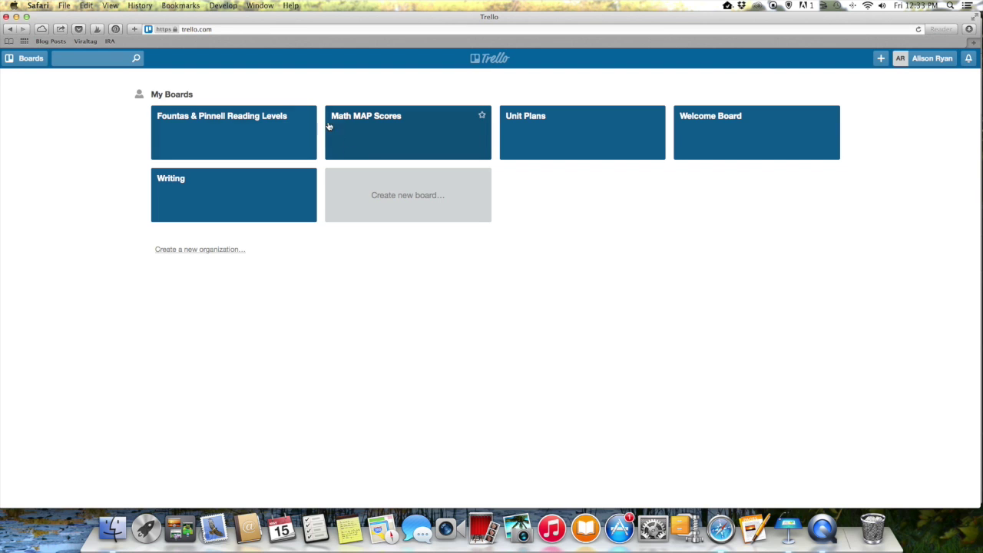
- On the Fountas & Pinnell Reading Levels board, add a student's name card to Level A and move it to the start of Level D
left_click(247, 135)
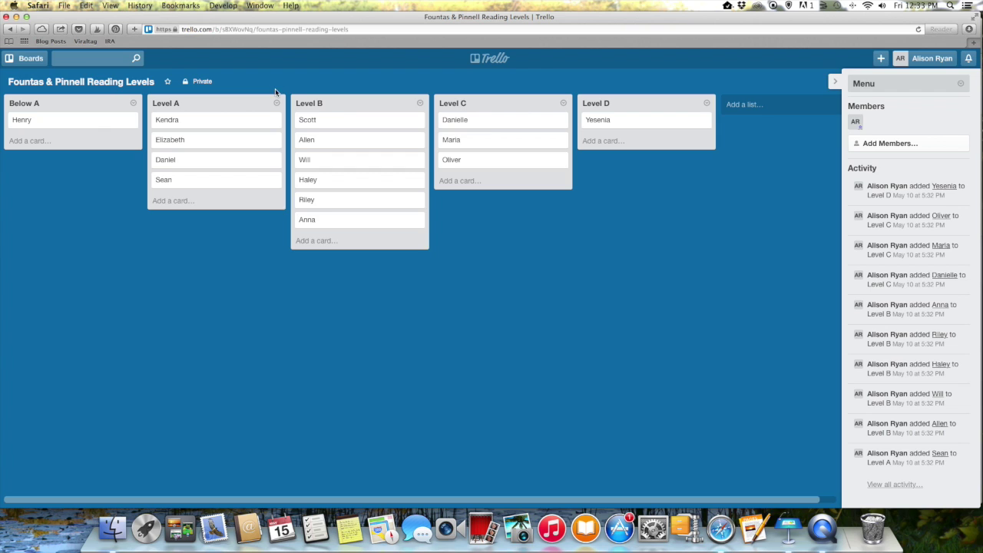
left_click(181, 204)
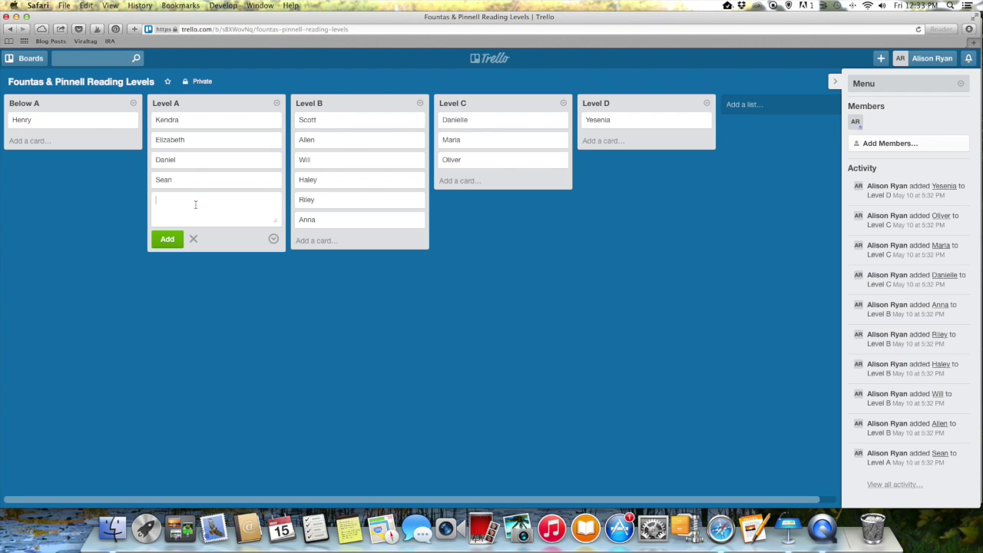
type("Lucy")
left_click(177, 240)
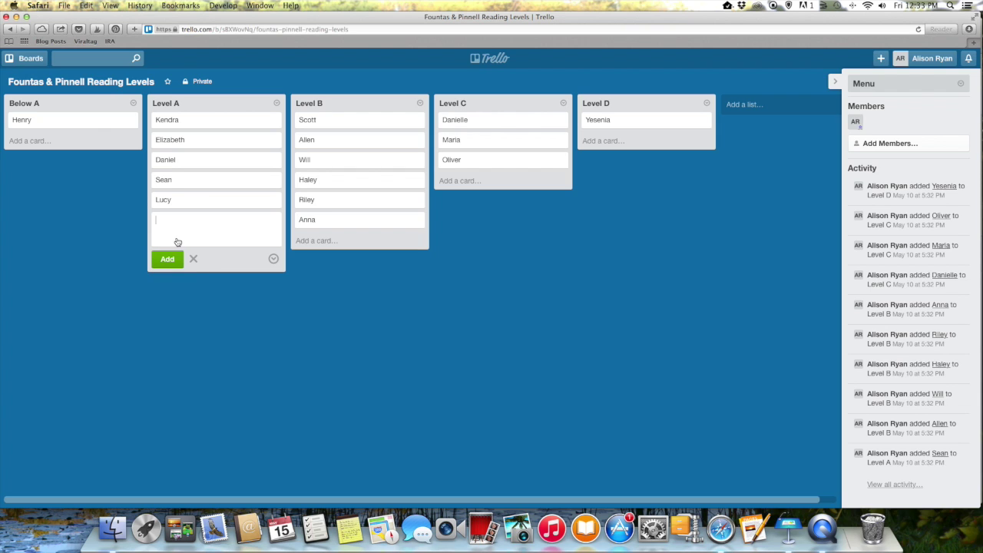
left_click(314, 286)
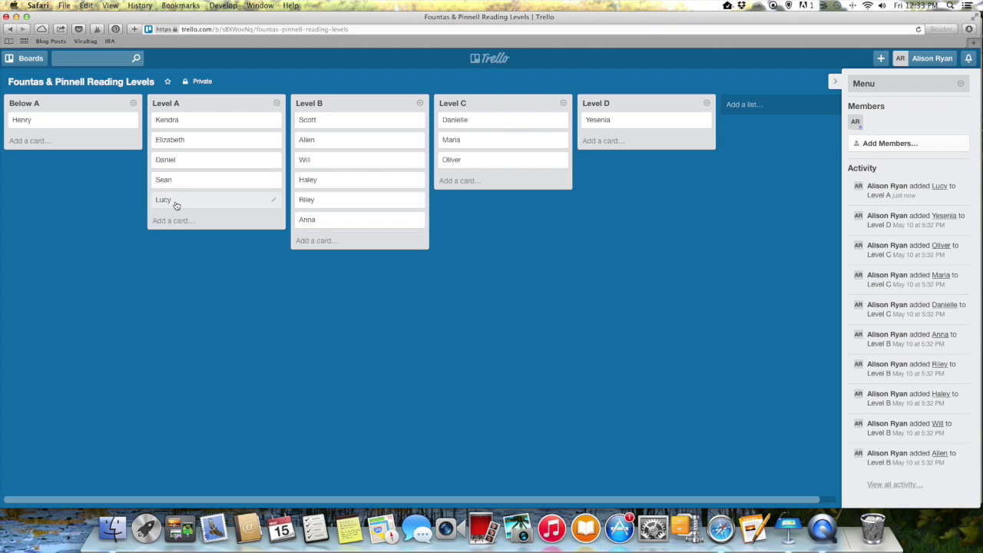
left_click_drag(178, 203, 637, 145)
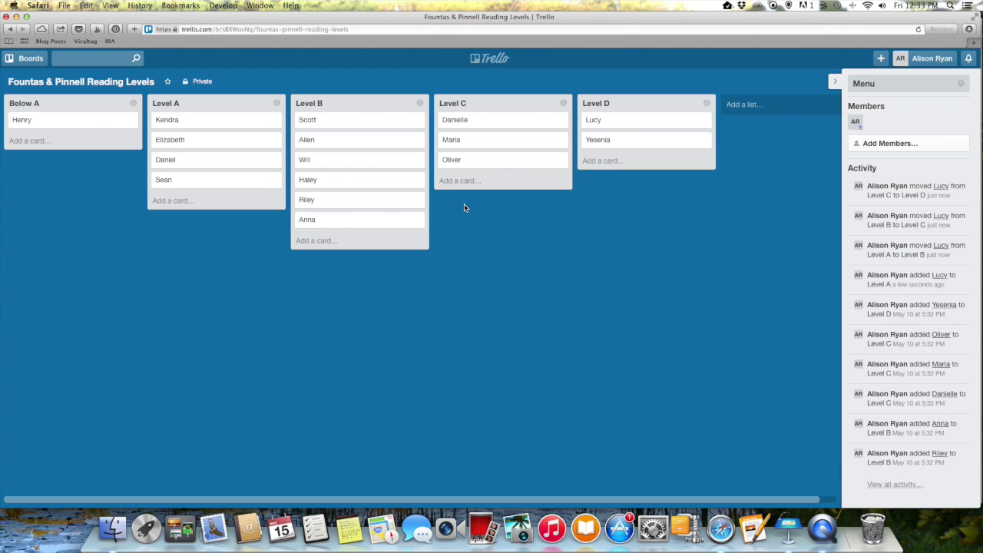
- On the Math MAP Scores board, add a student's name card to the 171-180 list and move it to 181-190, above the last card
left_click(475, 58)
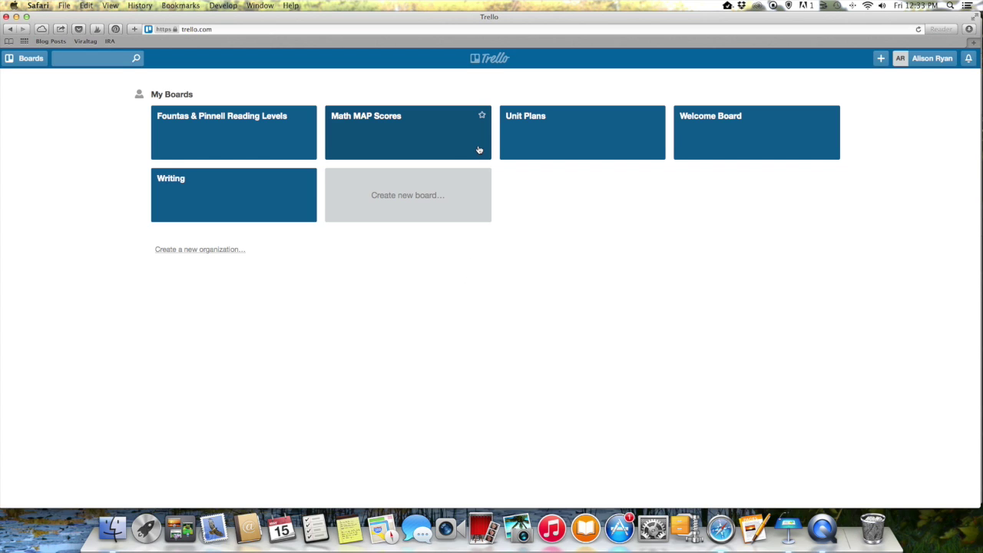
left_click(357, 133)
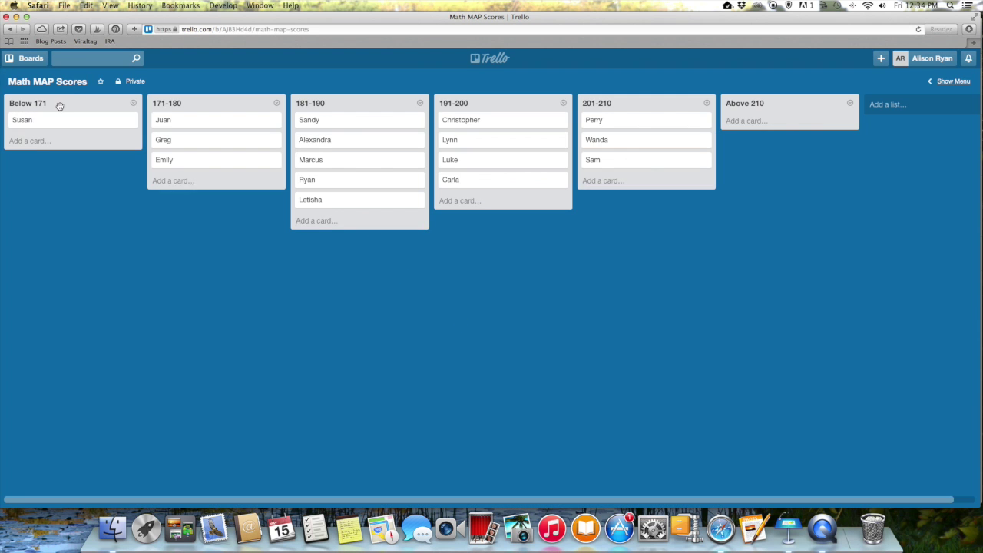
scroll(25, 109, "right", 1)
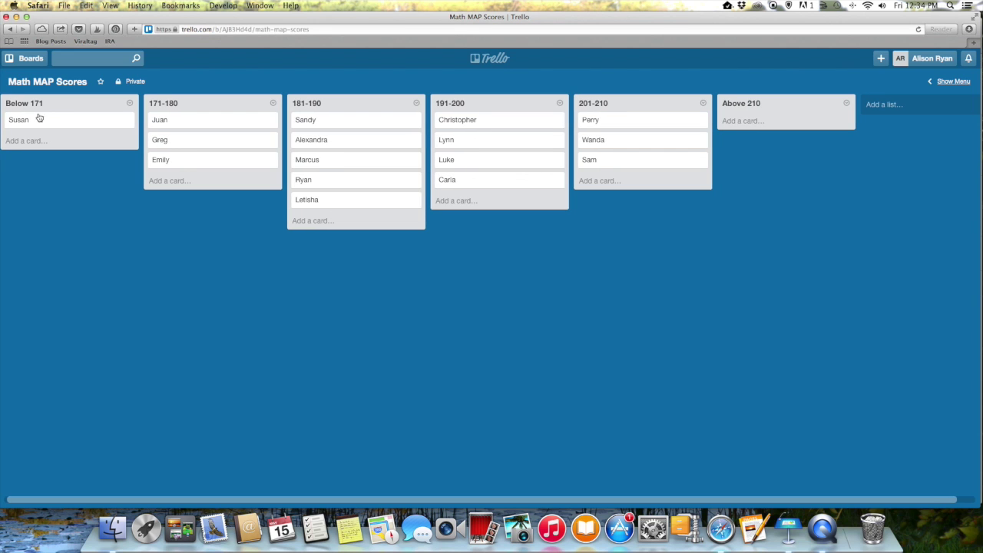
scroll(192, 101, "left", 1)
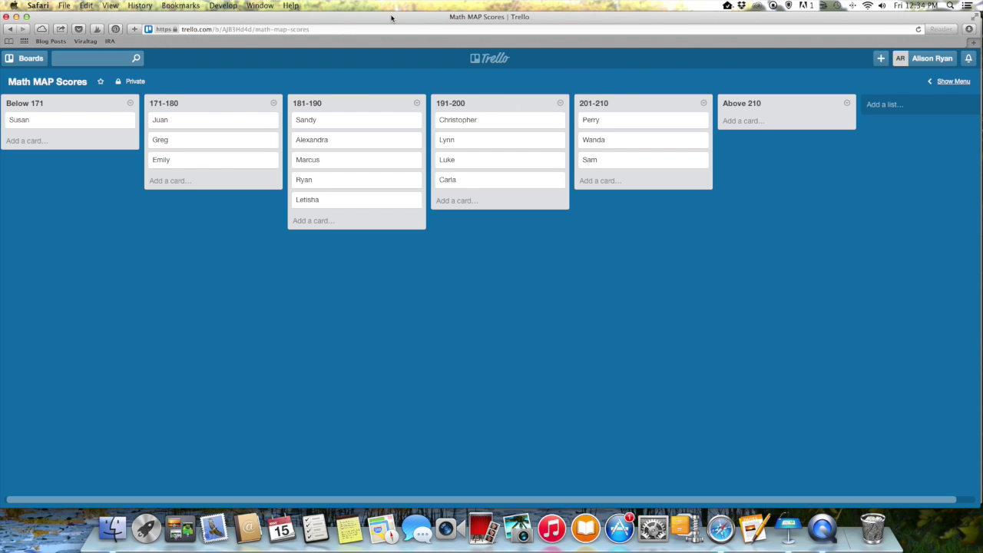
left_click_drag(391, 17, 397, 18)
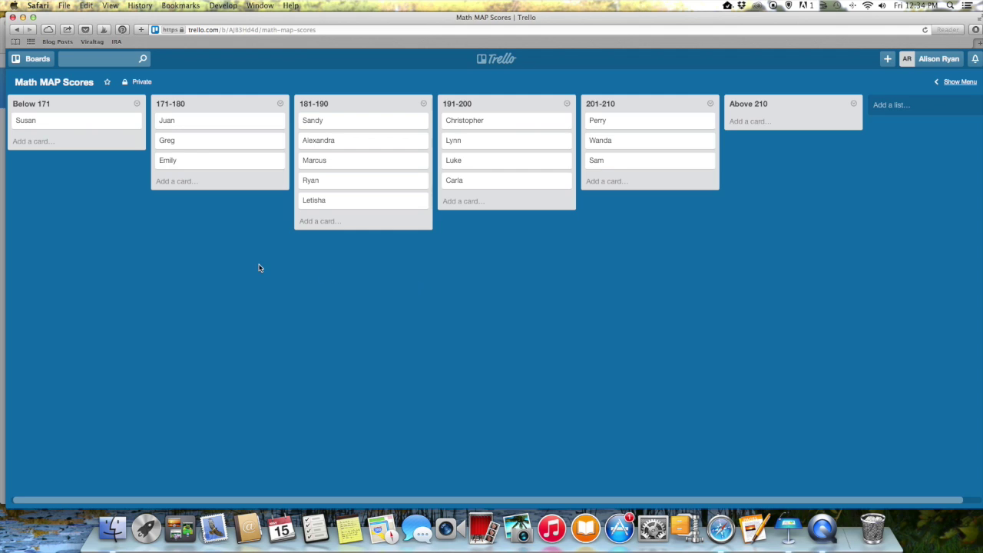
left_click(182, 183)
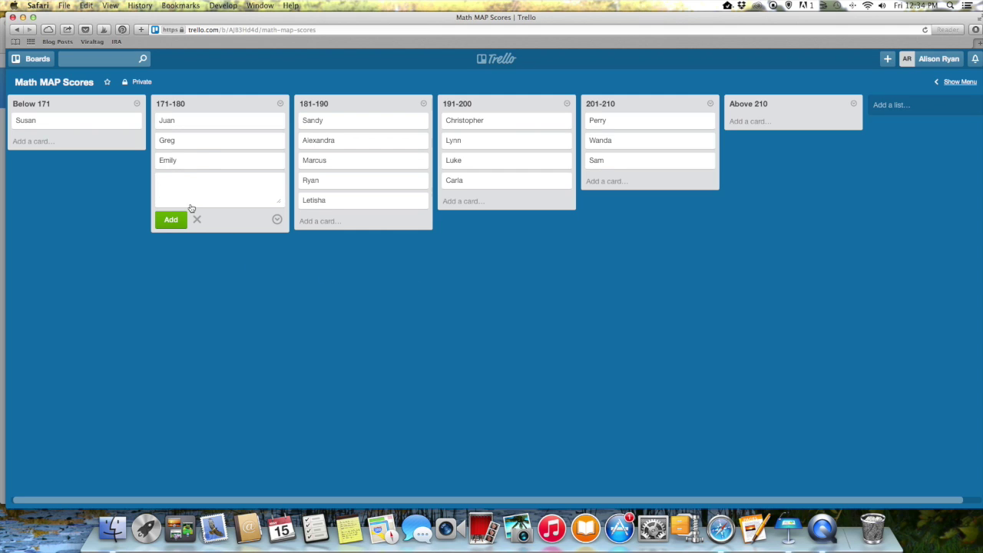
type("Sammy")
left_click(171, 219)
left_click(316, 266)
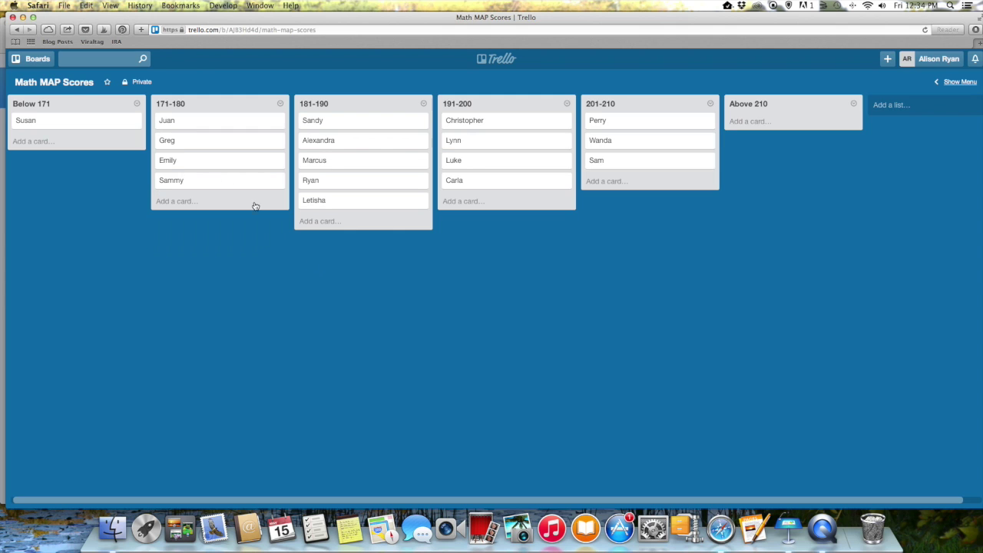
left_click_drag(191, 181, 338, 198)
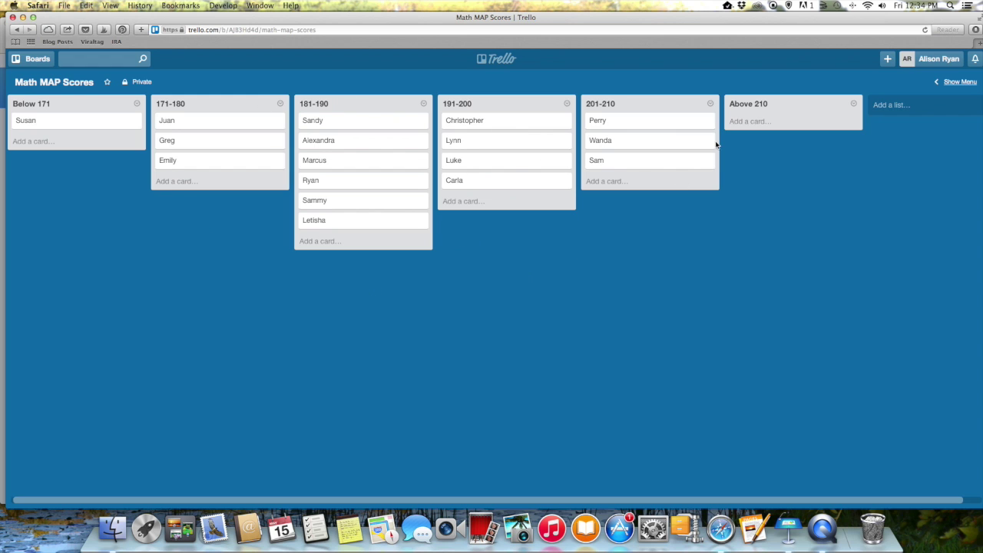
- Open the Writing board and add a student's name card to the Using the Word Wall list
left_click(495, 62)
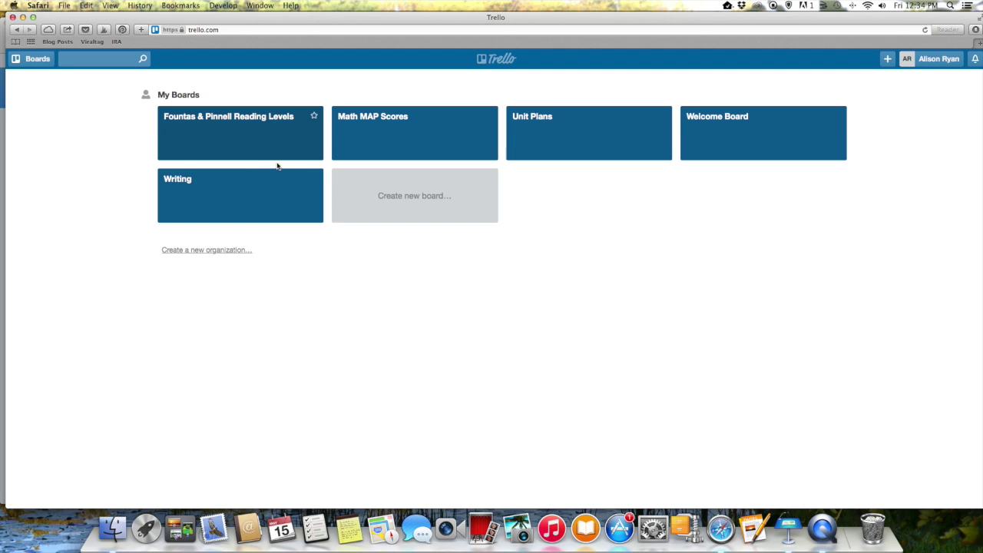
left_click(192, 204)
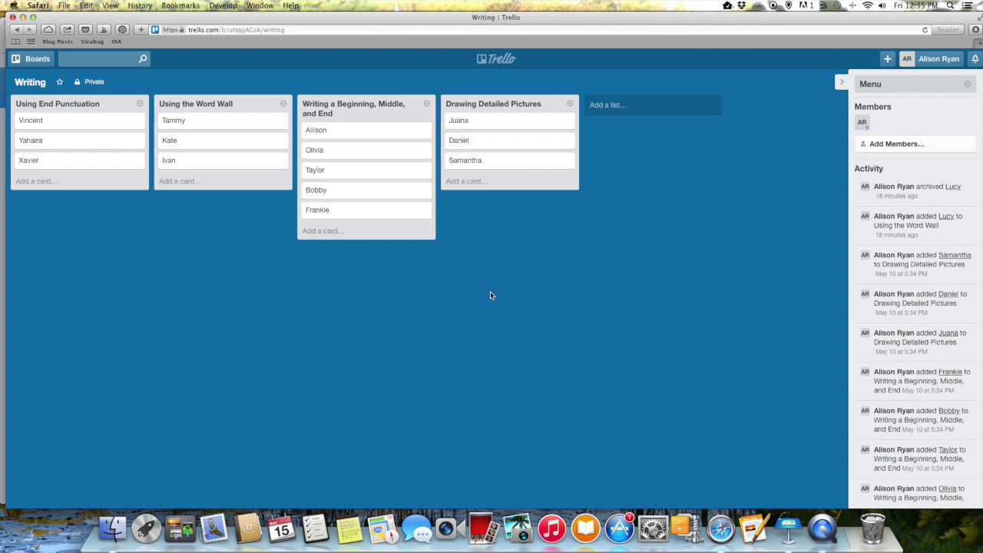
left_click(193, 185)
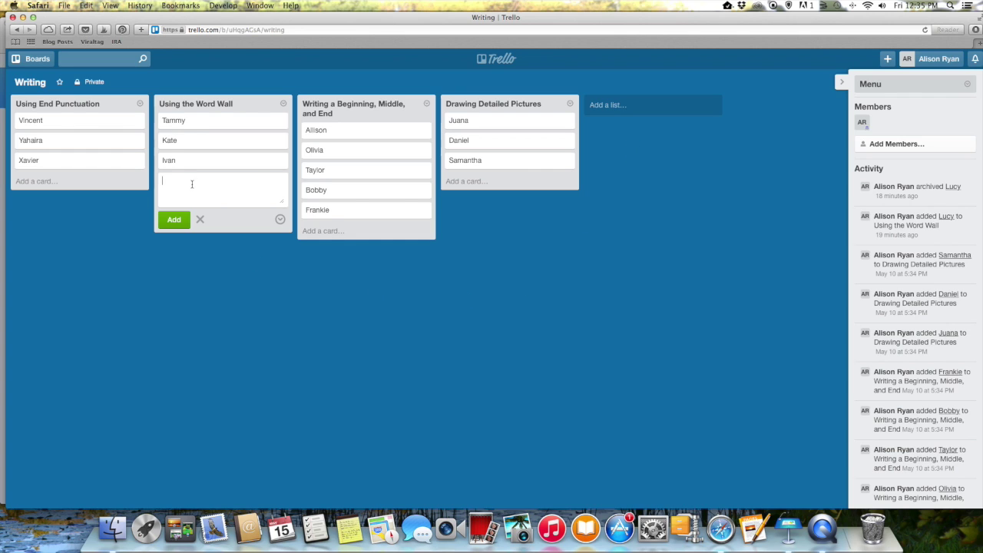
type("Susie")
left_click(185, 221)
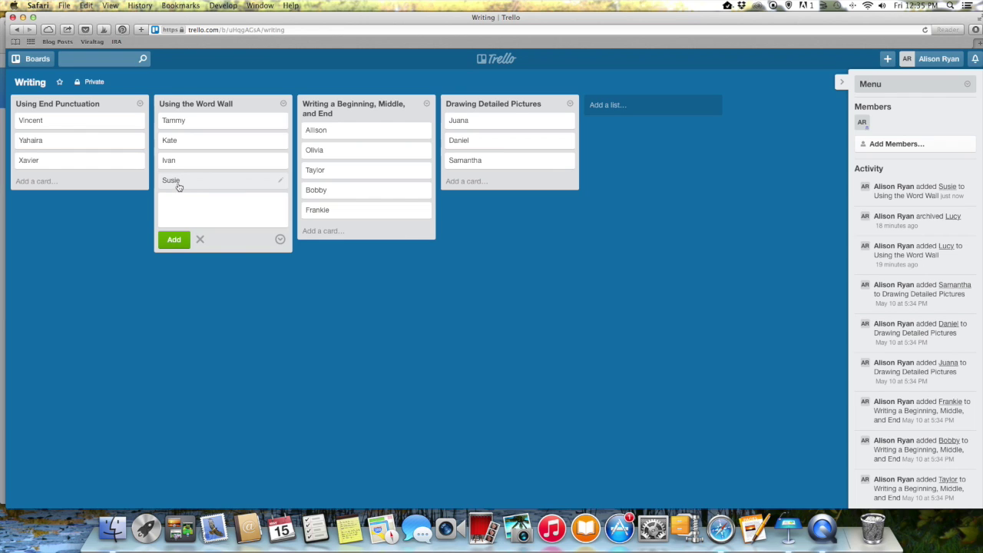
left_click(250, 285)
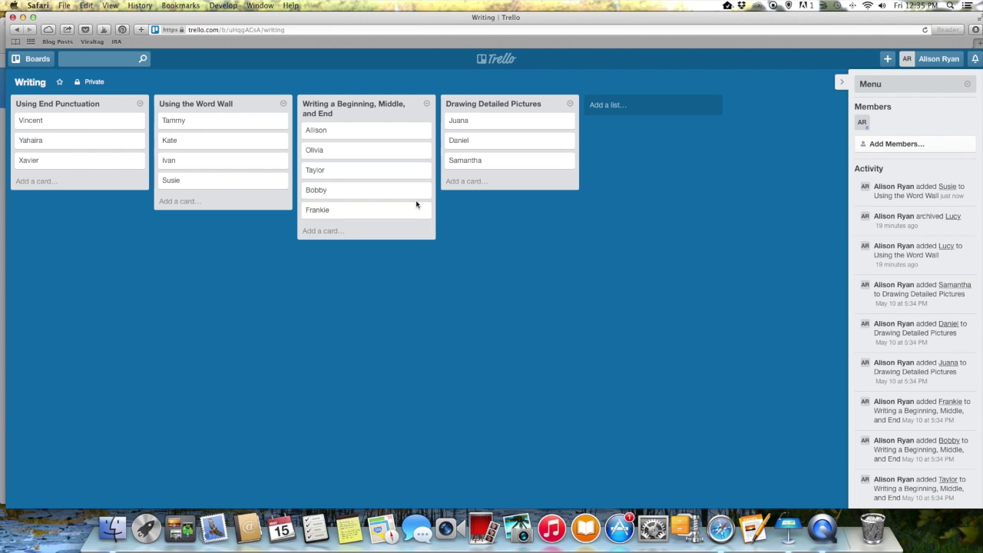
- Add a student's name card to the Drawing Detailed Pictures list and return to the boards overview
left_click(461, 184)
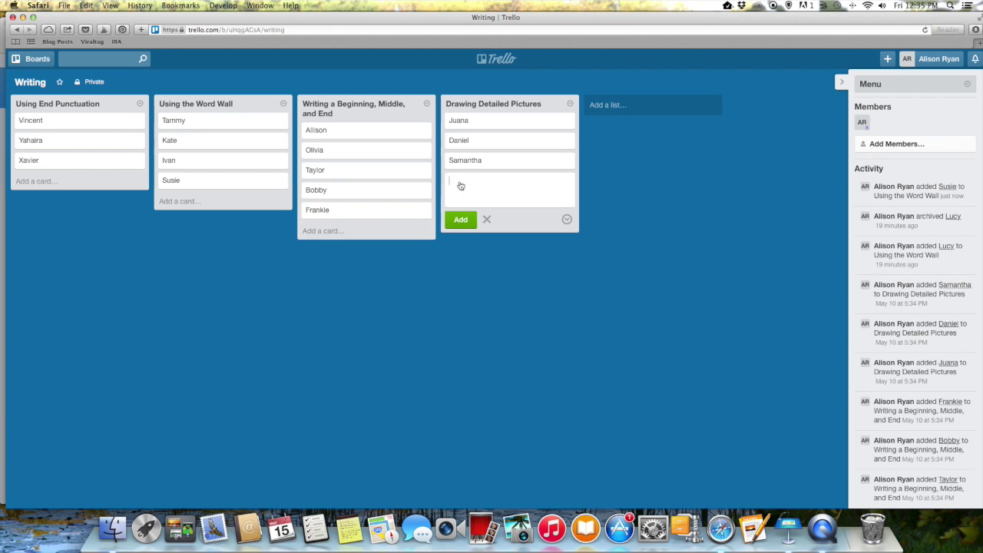
type("Johnny")
left_click(460, 220)
left_click(442, 298)
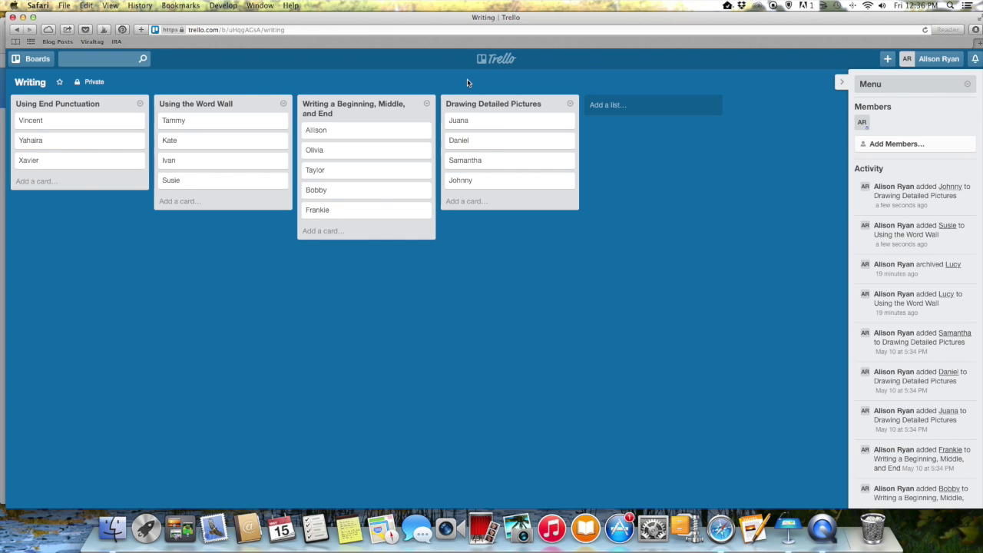
left_click(504, 61)
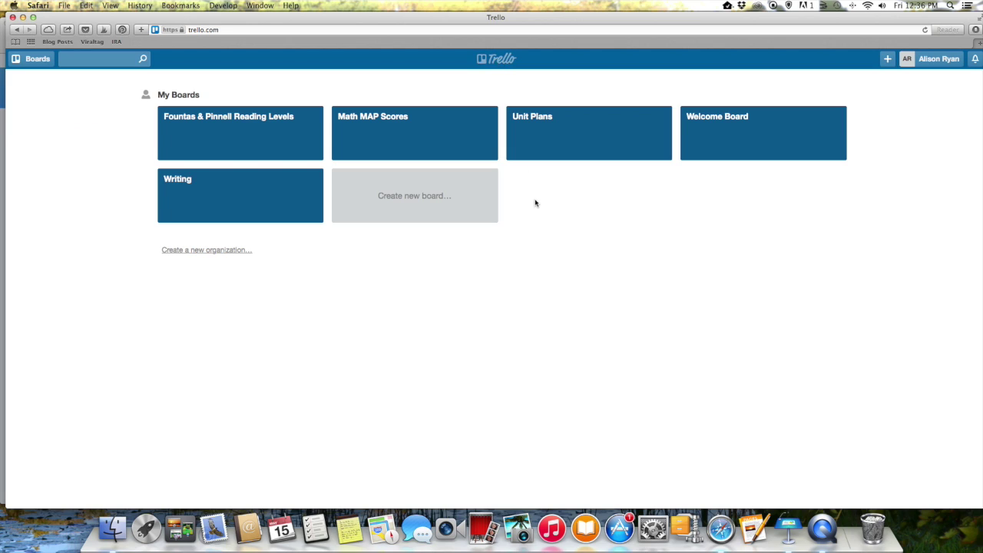